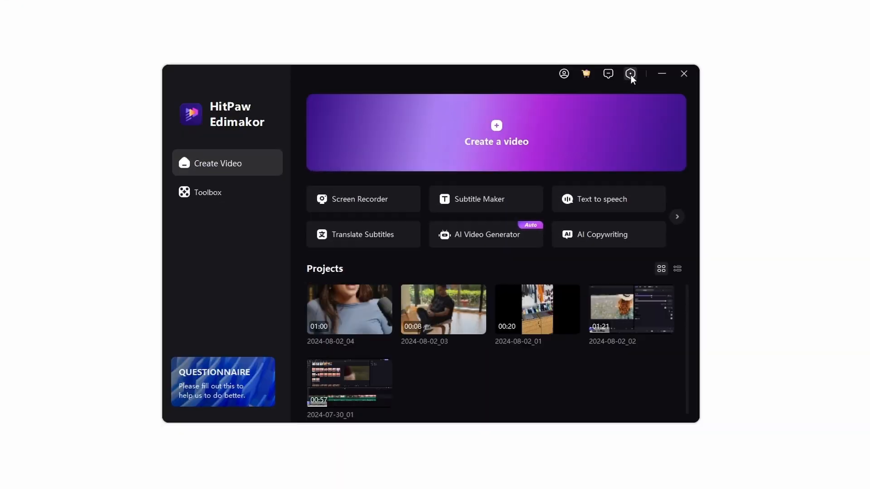
Set the project preferences to a default aspect ratio of 9:16 and a default frame rate of 60 fps
click(673, 40)
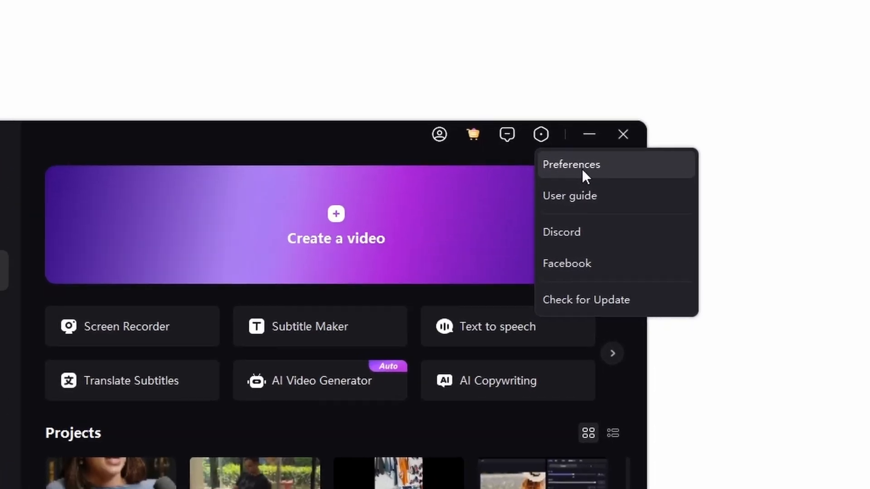
click(612, 117)
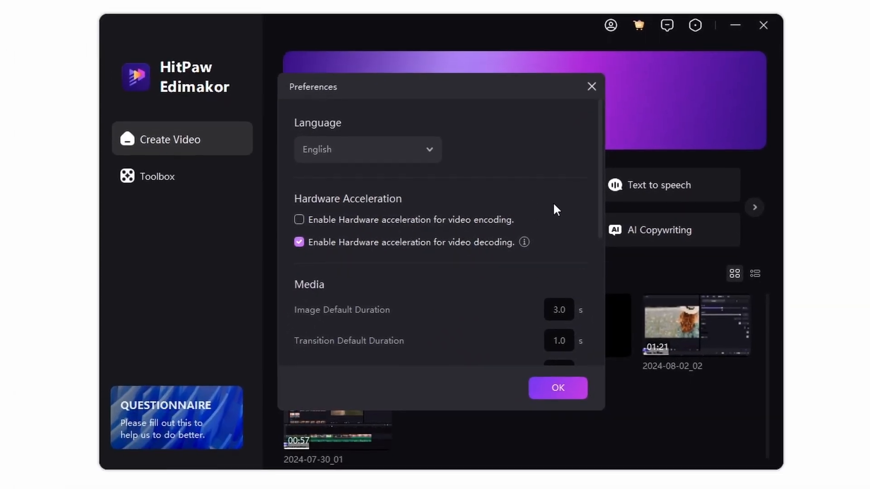
scroll(500, 249, down, 6)
click(556, 200)
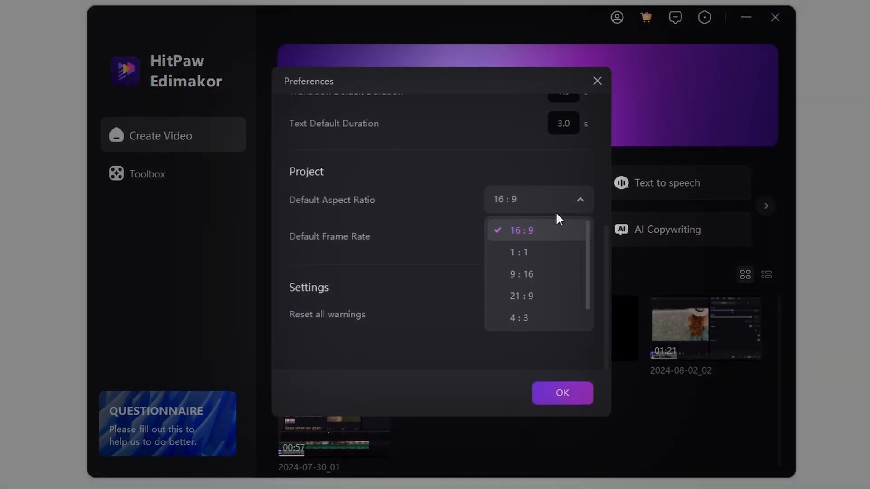
click(558, 276)
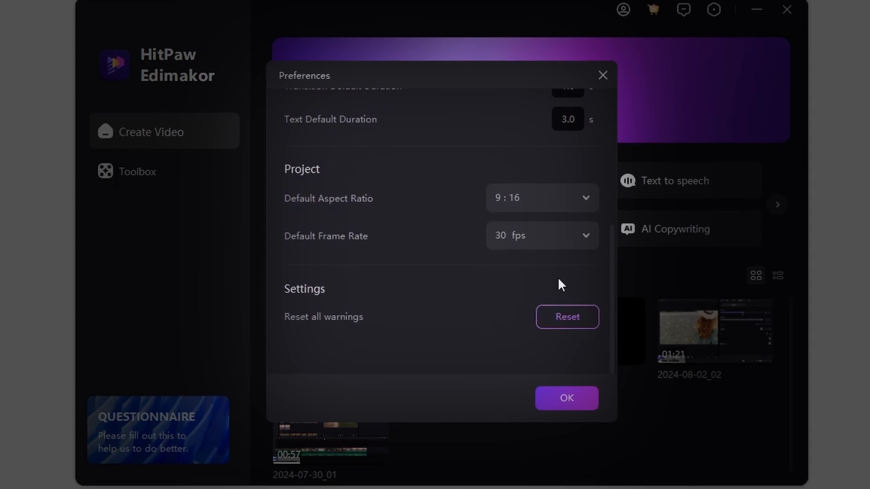
click(556, 237)
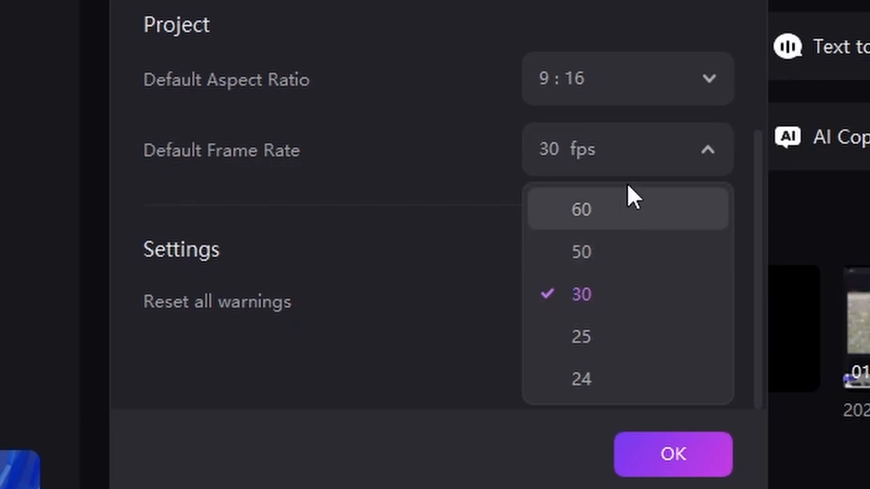
click(627, 209)
click(644, 453)
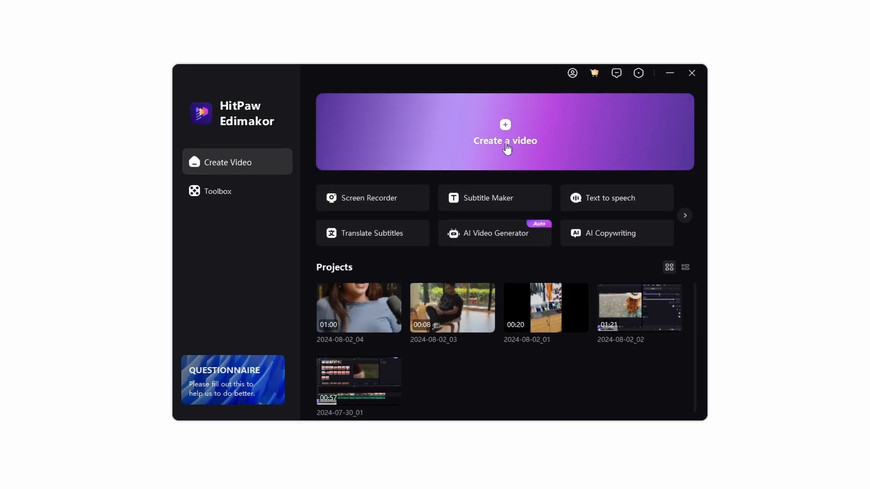
Create a new video project and import the Kendall Jenner interview video from the Downloads Video folder
click(520, 137)
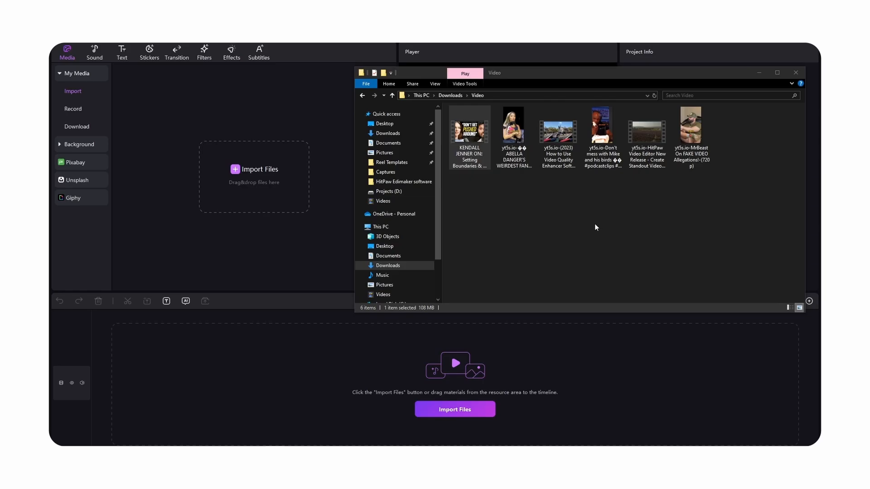
click(472, 138)
drag(472, 139, 272, 188)
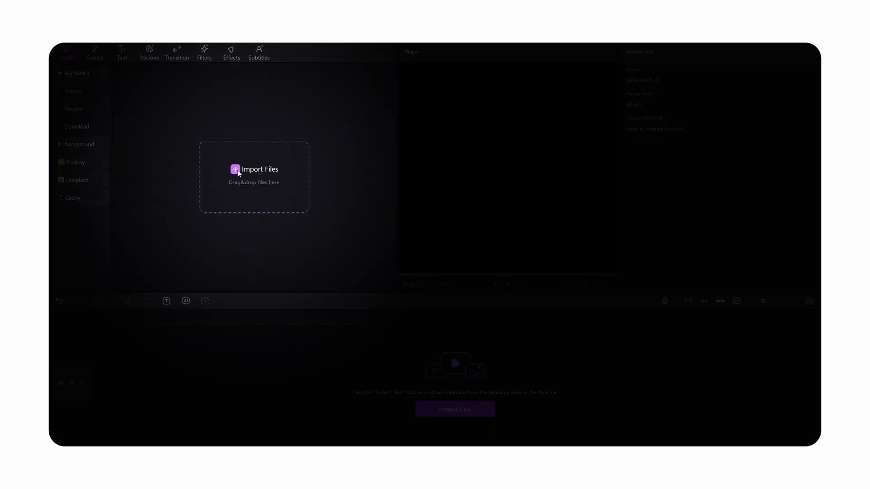
click(238, 170)
double_click(540, 112)
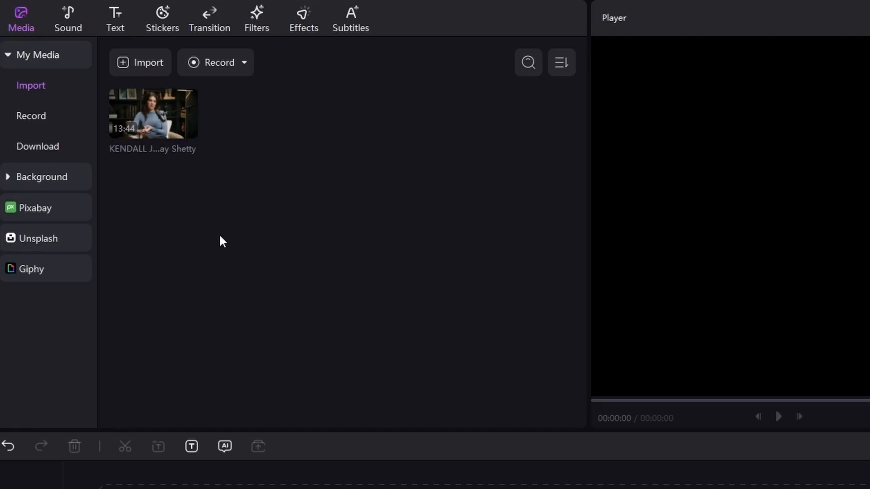
Place the imported interview video on the empty timeline
drag(150, 111, 261, 487)
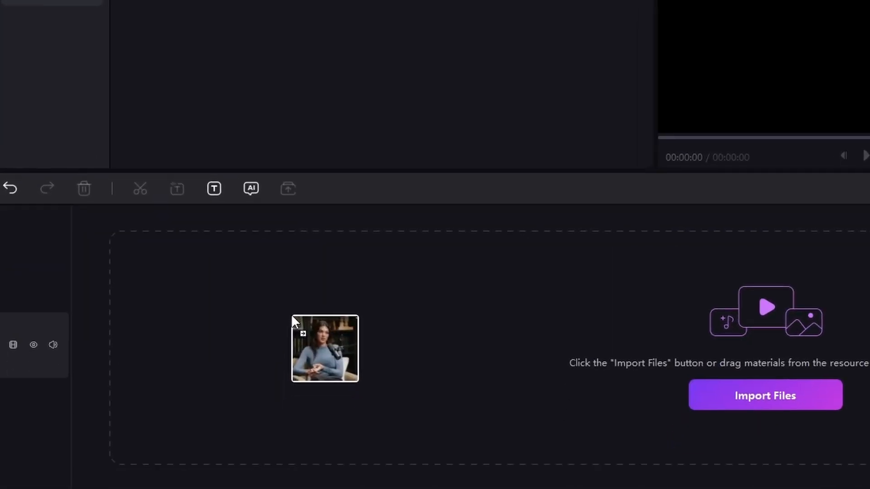
click(292, 314)
click(856, 301)
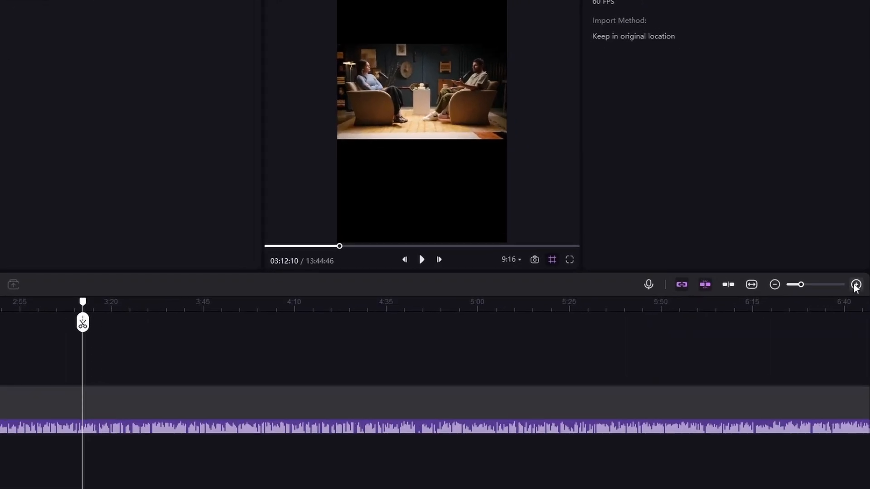
click(855, 275)
click(771, 276)
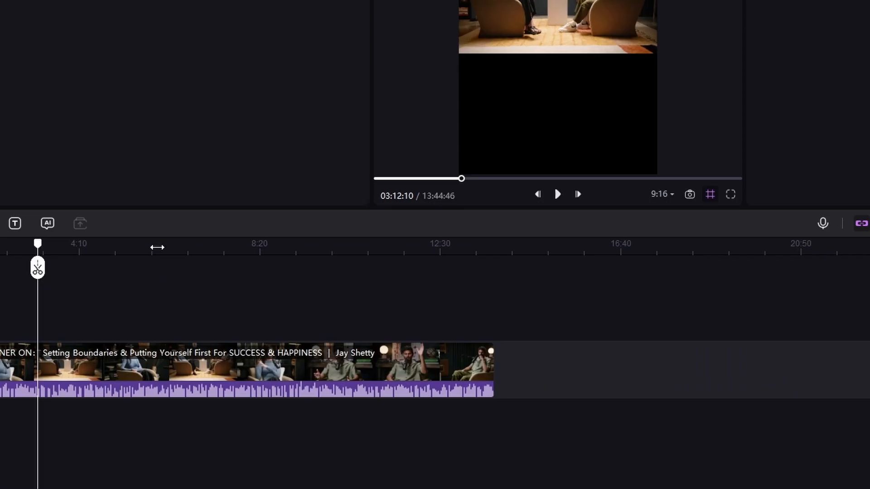
drag(16, 298, 45, 302)
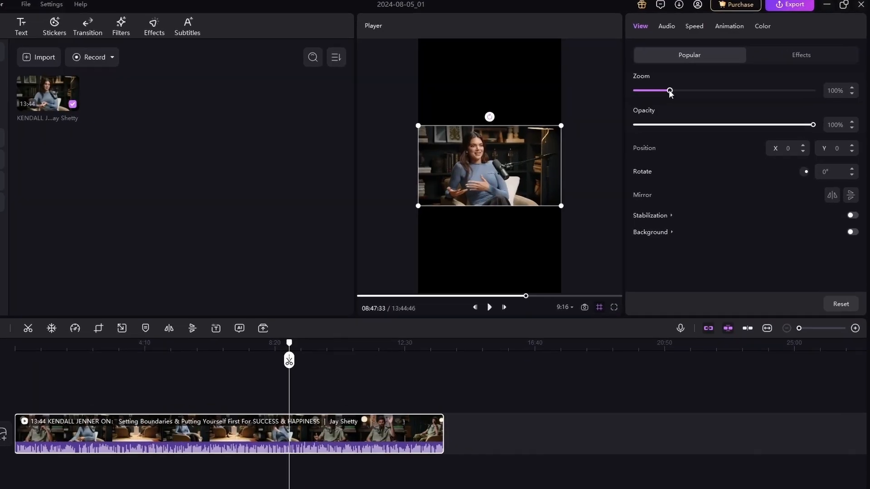
Enlarge the interview clip until it fills the vertical 9:16 frame
drag(670, 91, 705, 91)
drag(633, 118, 691, 118)
drag(273, 188, 319, 190)
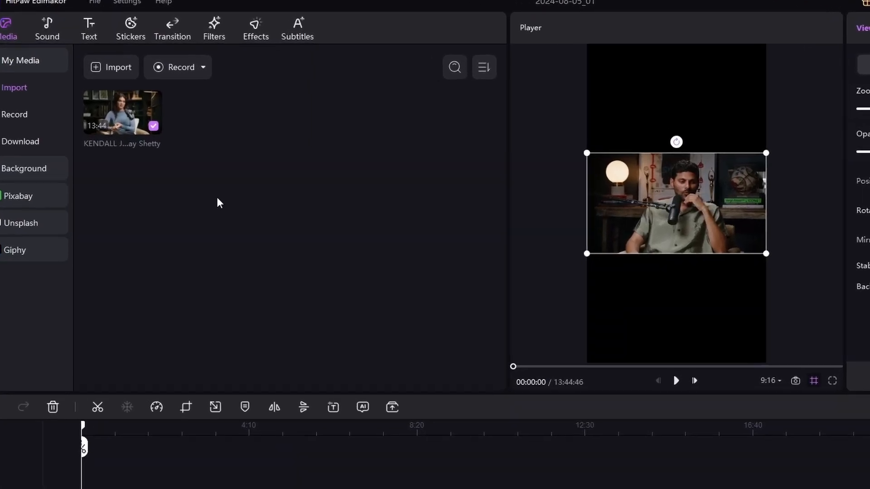
click(178, 60)
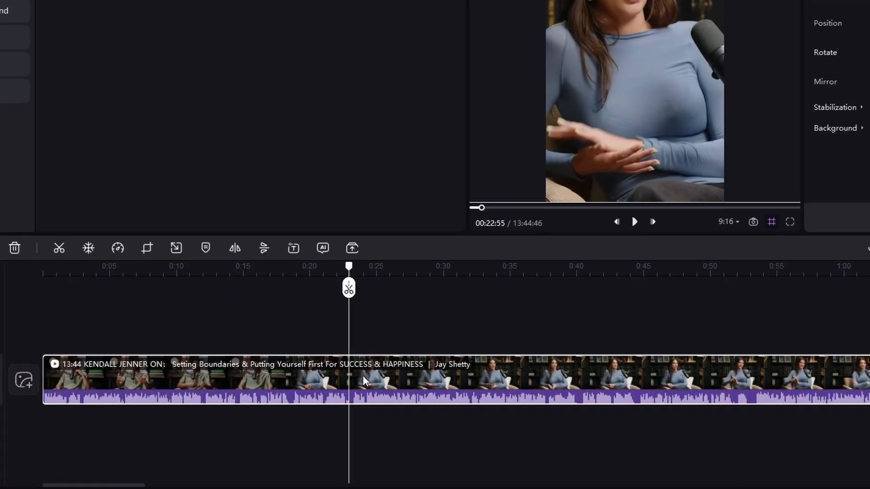
Split the interview clip on the timeline at 00:22:55
click(383, 251)
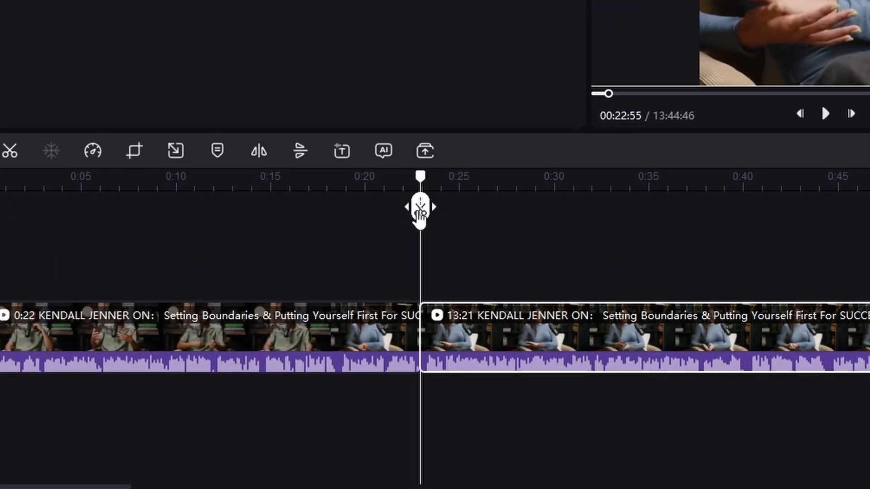
click(86, 193)
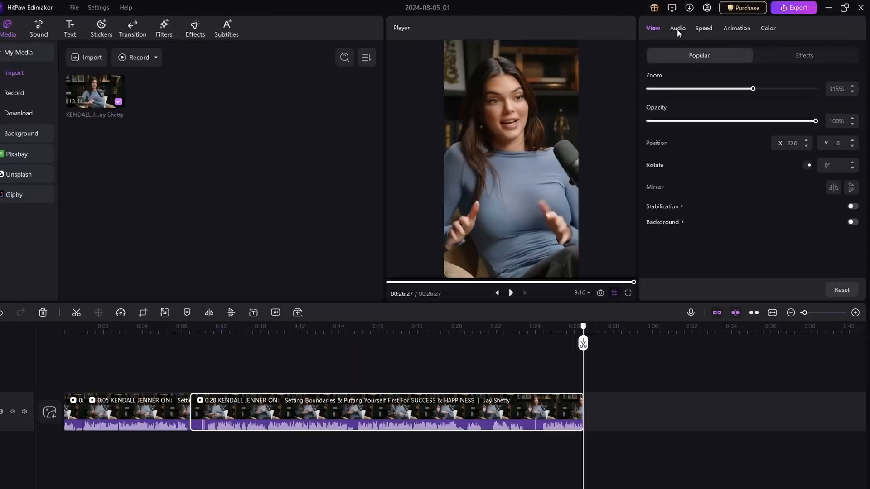
Look through the audio, animation and color options available for the selected clip
click(677, 29)
click(678, 26)
click(715, 25)
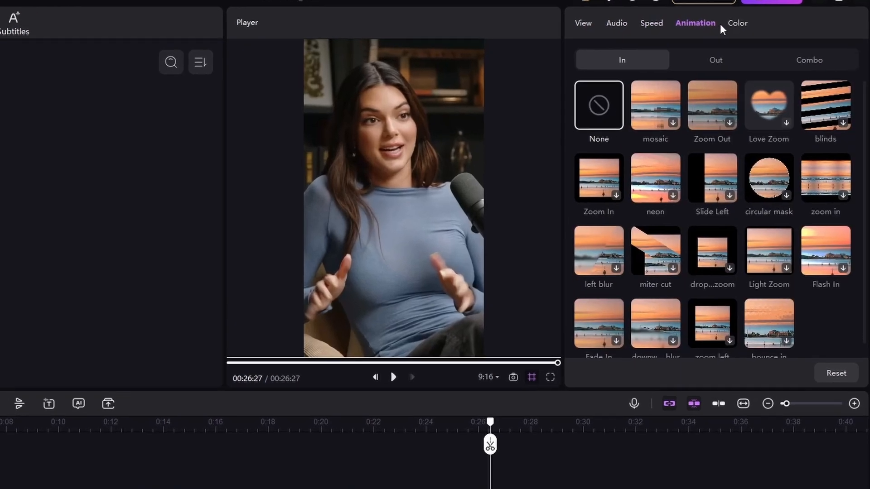
click(752, 25)
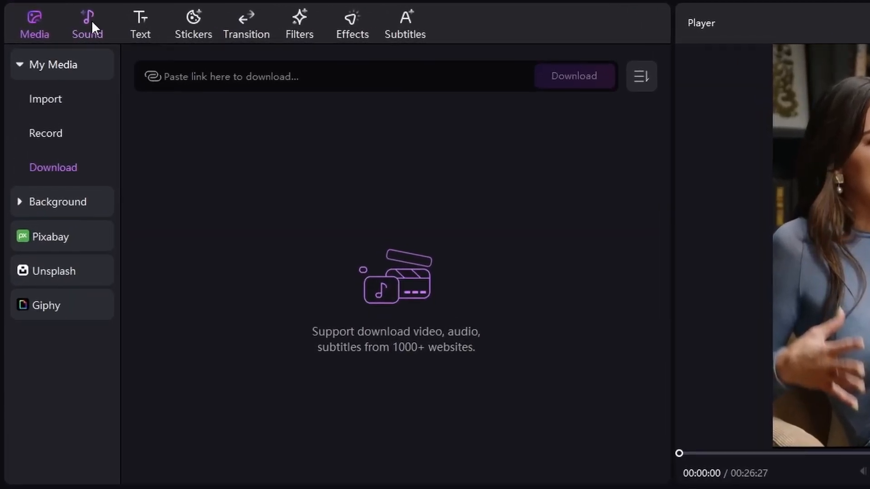
Browse the music categories of the sound library and add the Soulful Memorial track beneath the video from its start
click(61, 25)
scroll(676, 171, down, 10)
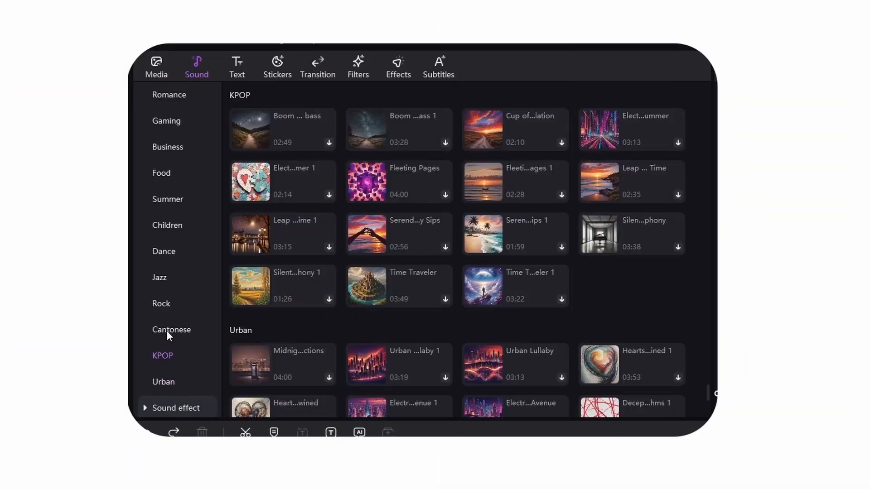
click(167, 330)
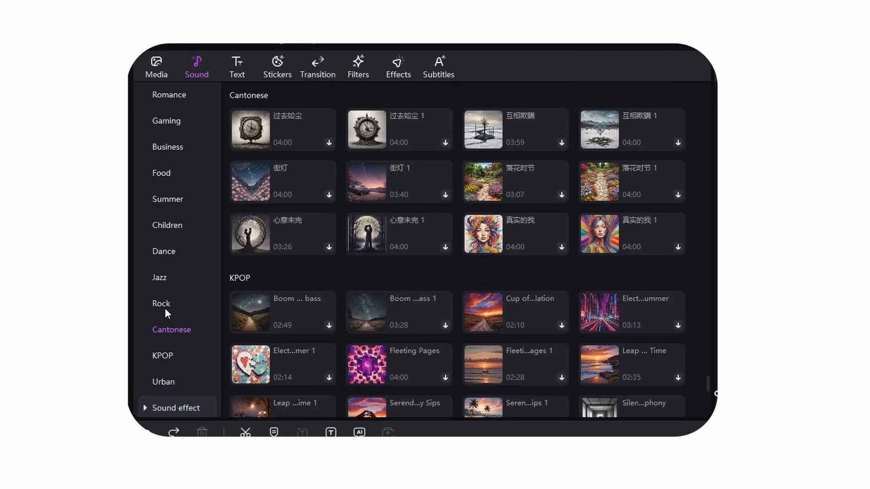
click(163, 304)
click(162, 278)
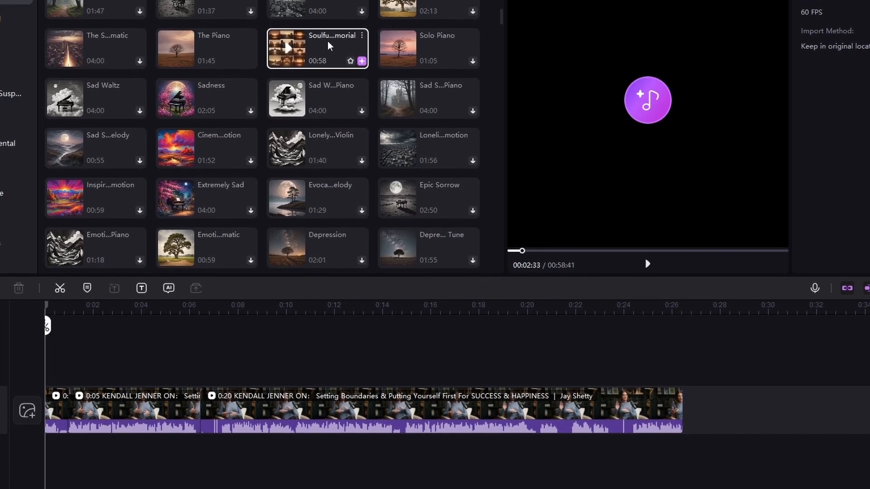
drag(329, 46, 340, 449)
drag(129, 414, 52, 419)
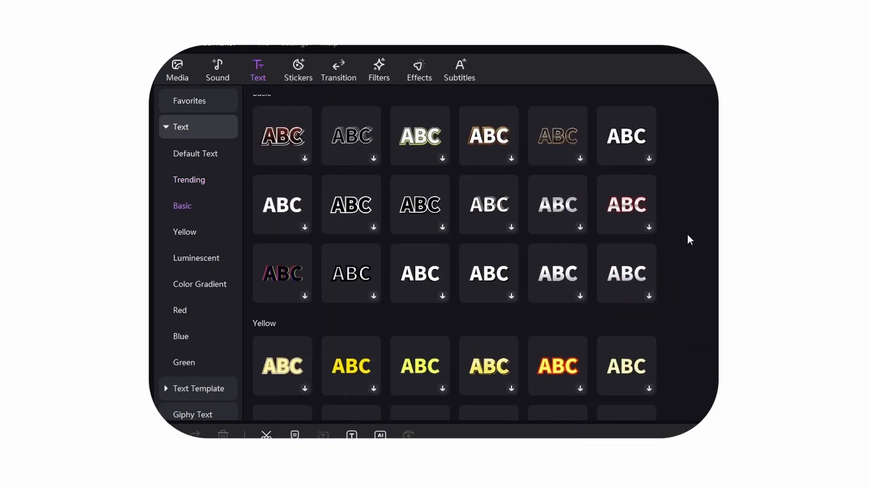
Browse the text styles and templates and add the HITPAW title from the Basic templates to the timeline
scroll(688, 239, down, 10)
scroll(688, 236, down, 10)
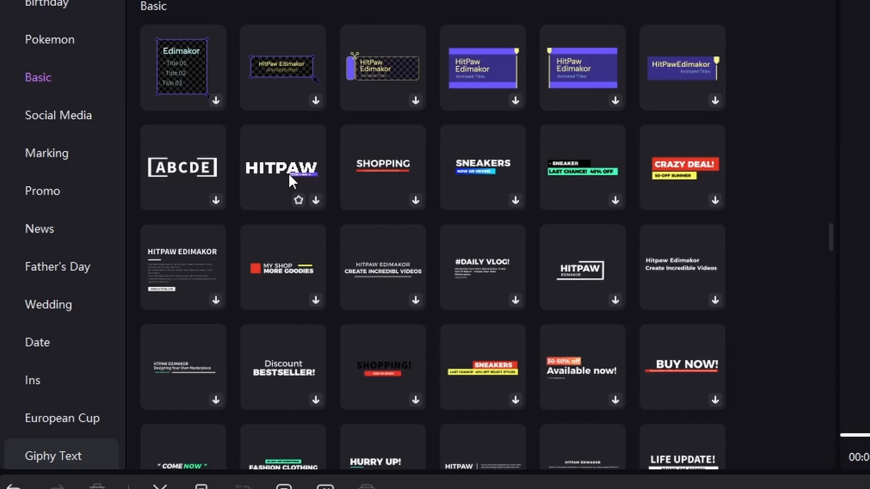
drag(289, 173, 223, 226)
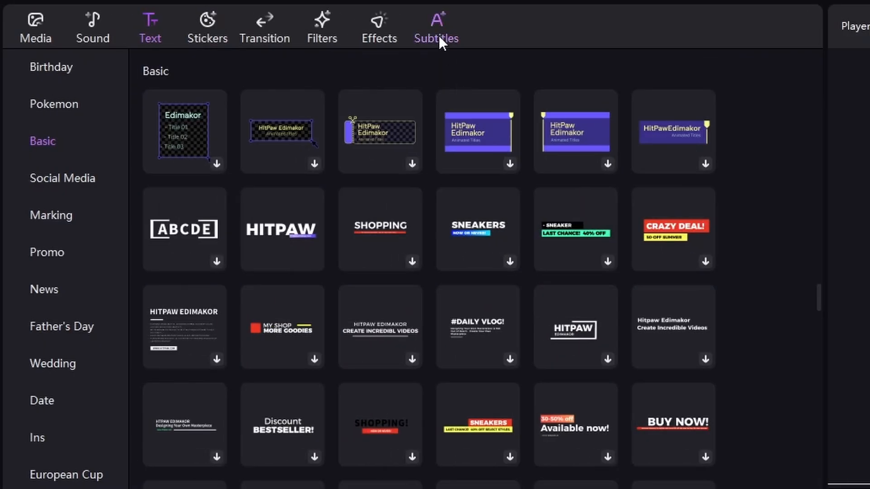
Generate automatic subtitles for the main timeline with English as the translation language, clearing existing subtitles
click(438, 36)
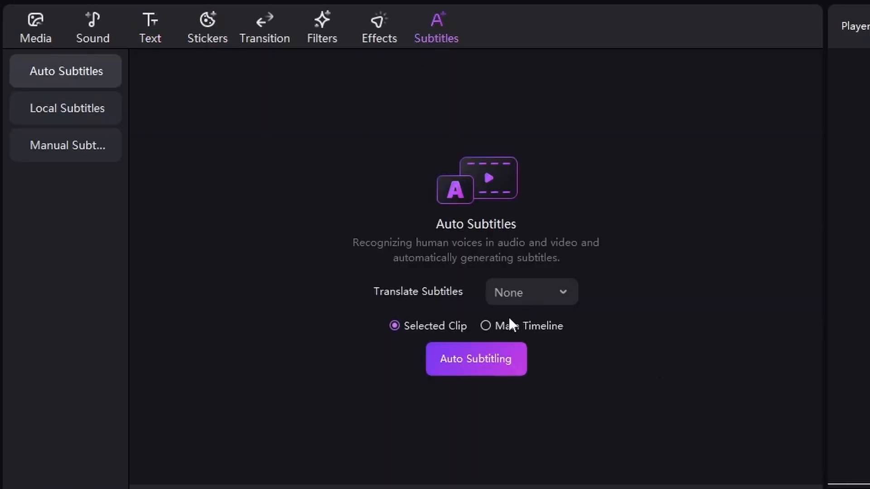
click(485, 326)
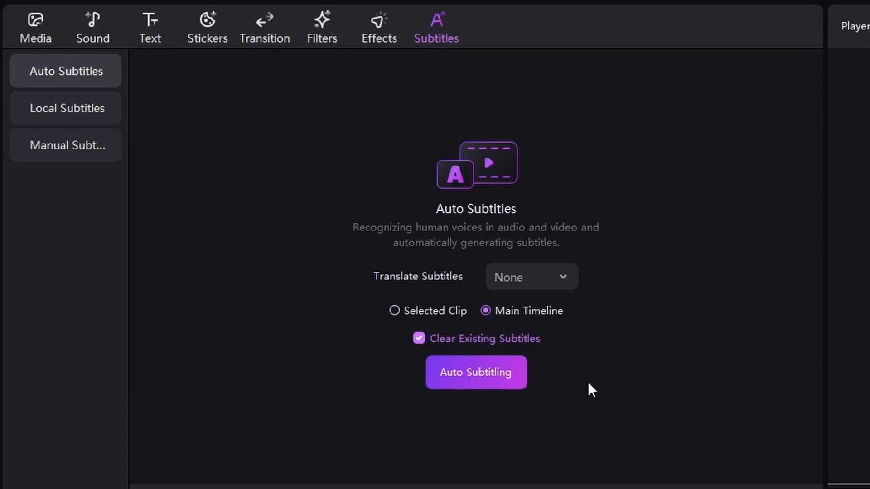
click(394, 311)
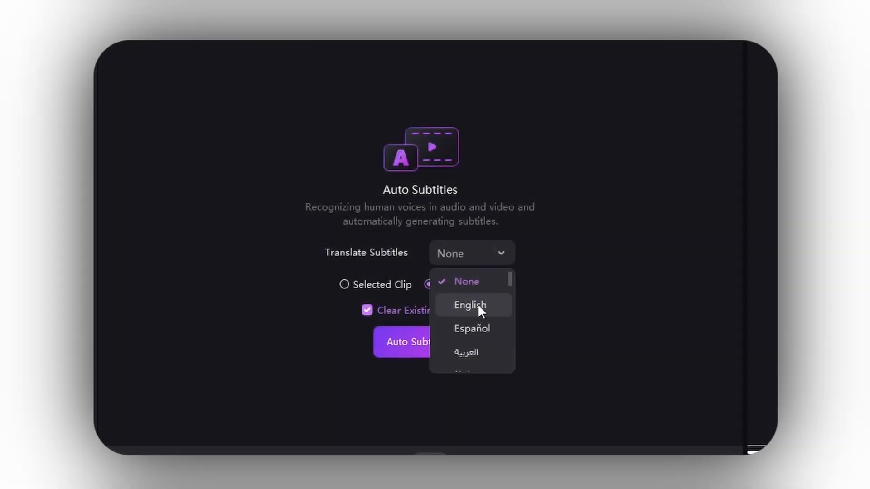
click(475, 306)
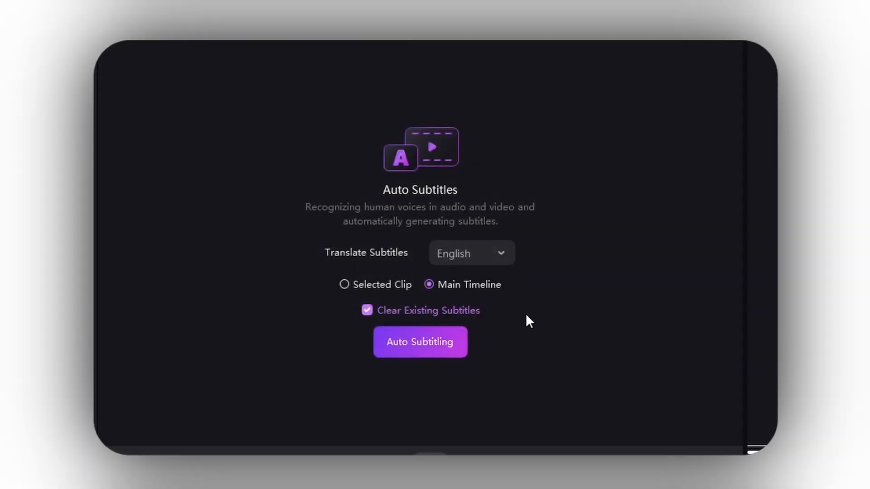
click(414, 345)
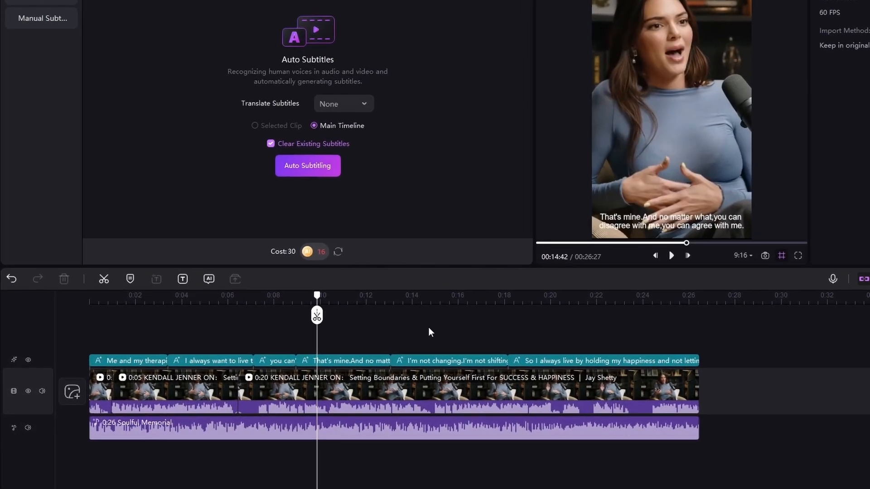
Check the generated subtitles along the timeline and rewrite one subtitle segment's text as "you want"
click(134, 302)
click(201, 307)
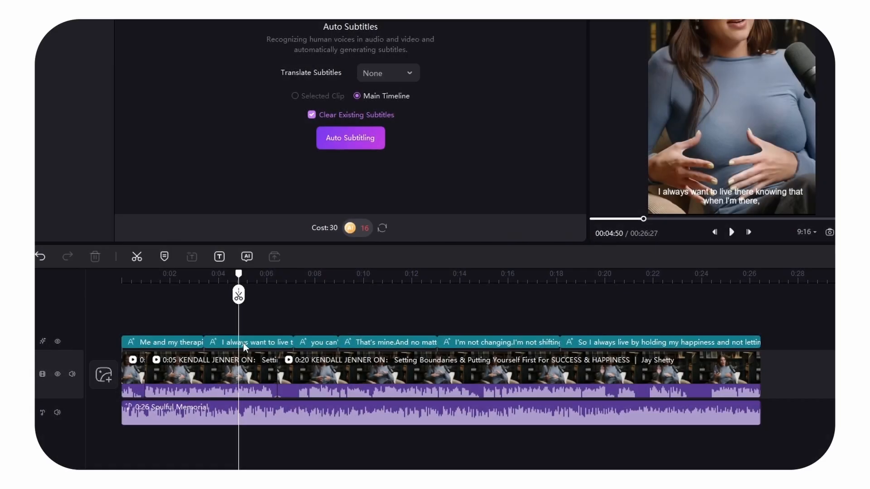
click(243, 343)
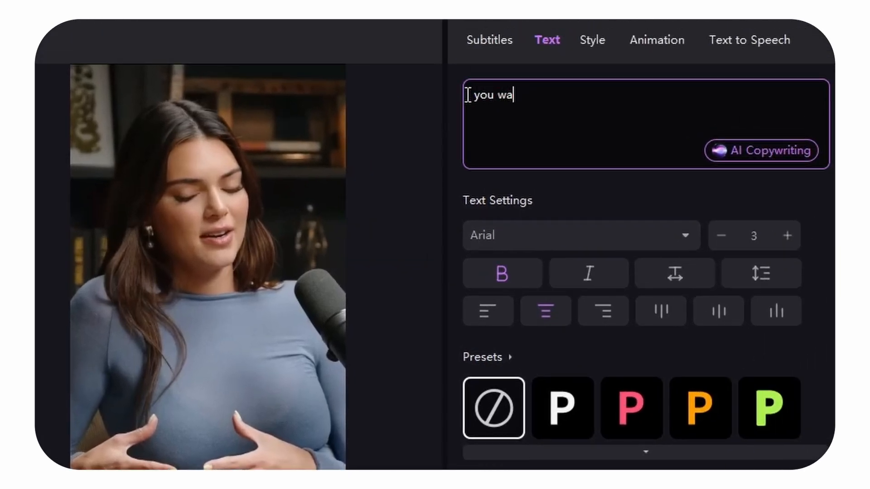
text(nt)
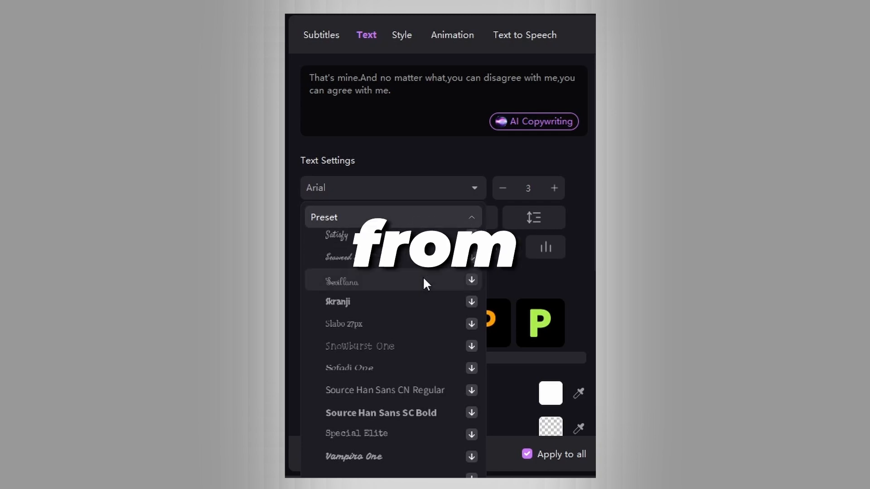
Select all subtitle segments on the timeline and set their font to Alike Angular
scroll(415, 326, down, 1)
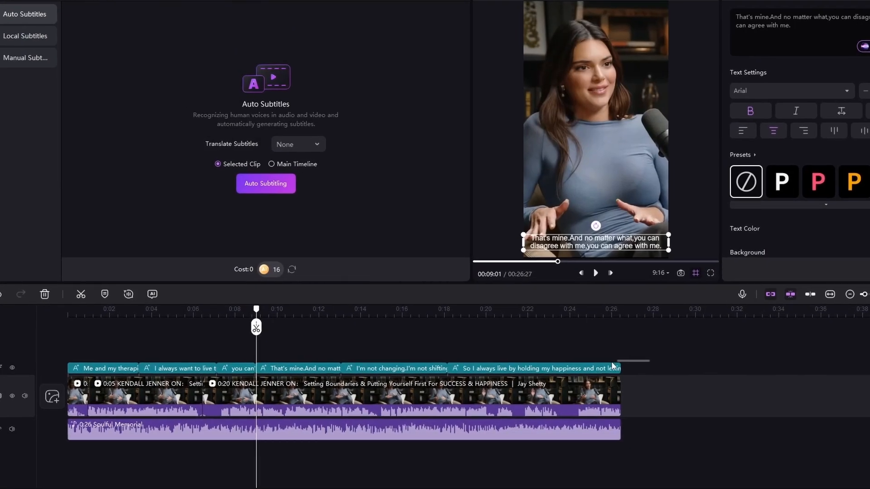
drag(496, 364, 75, 360)
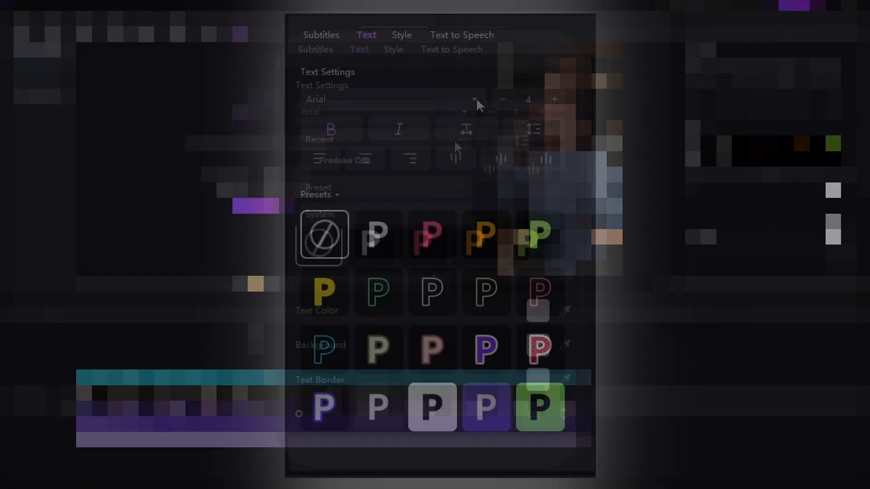
click(789, 68)
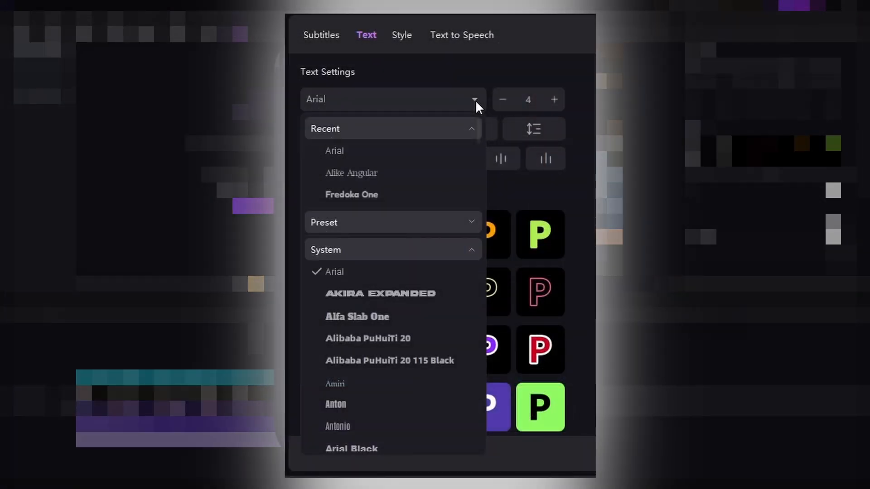
click(405, 172)
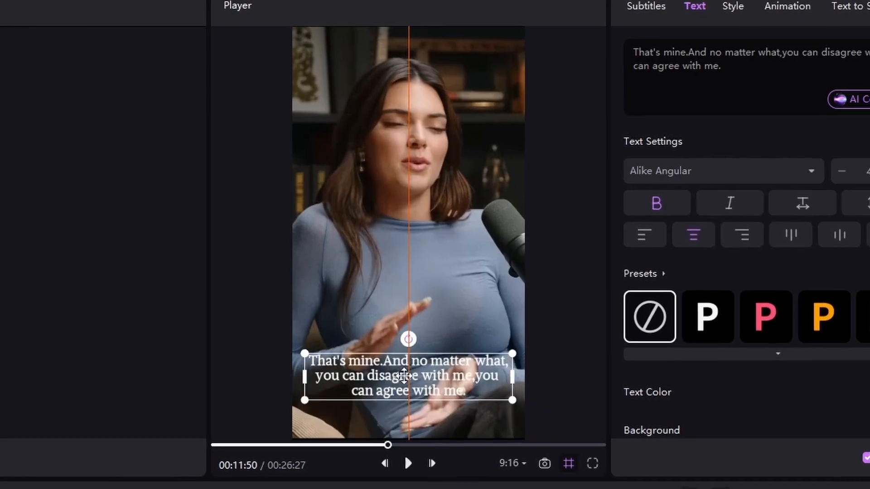
Move the subtitles up to the middle of the frame and apply the preset with black text on a white background
drag(404, 375, 404, 298)
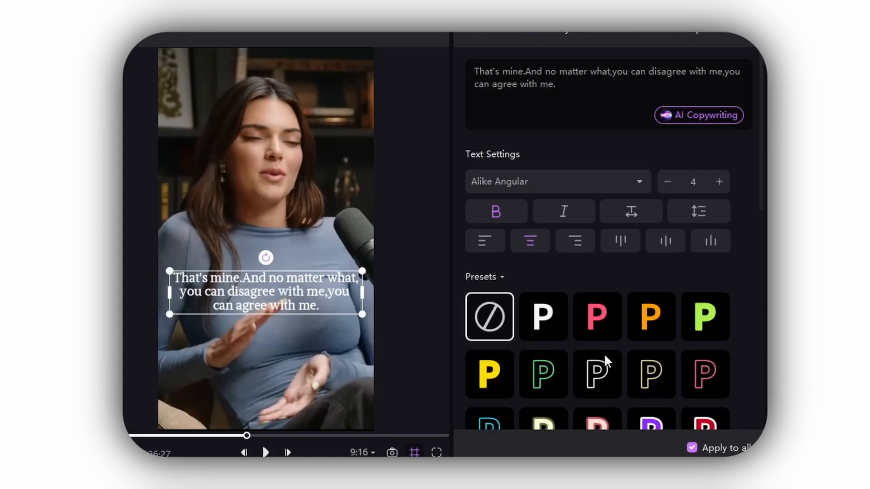
scroll(824, 361, down, 5)
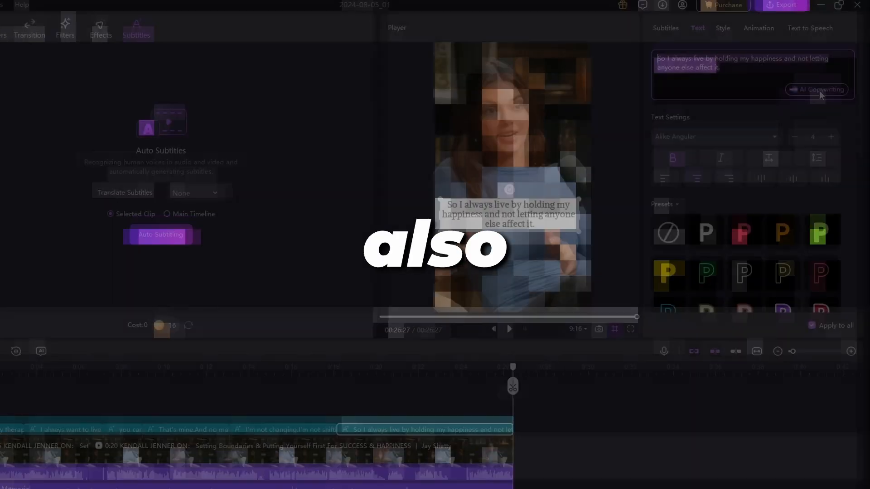
Generate new subtitle wording with AI Copywriting from the prompt "Sad about her life"
click(818, 83)
key(ctrl+a)
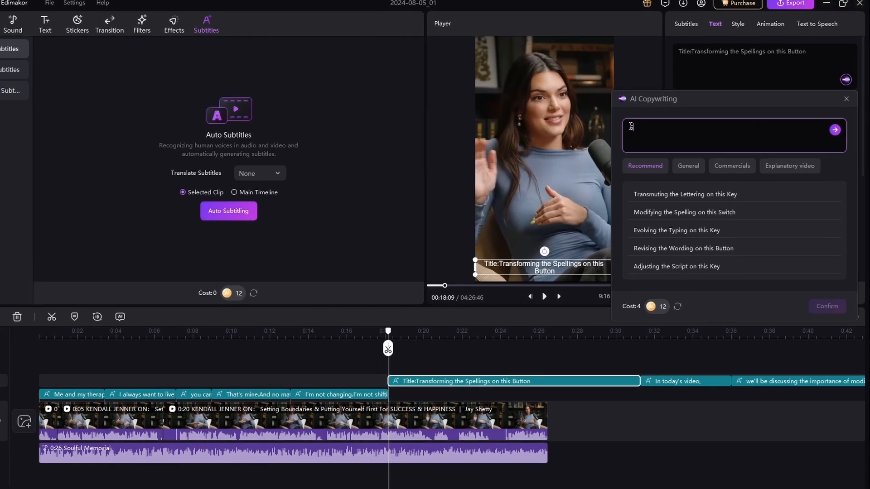
text(Sad about her life)
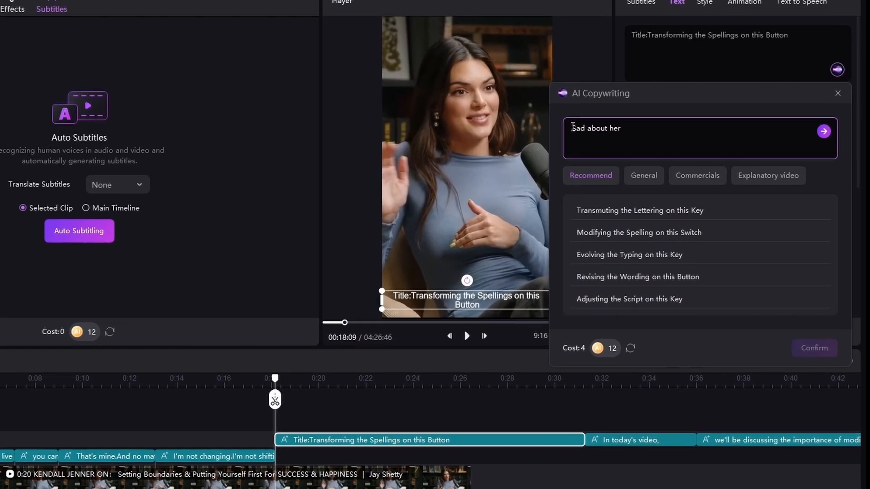
click(817, 132)
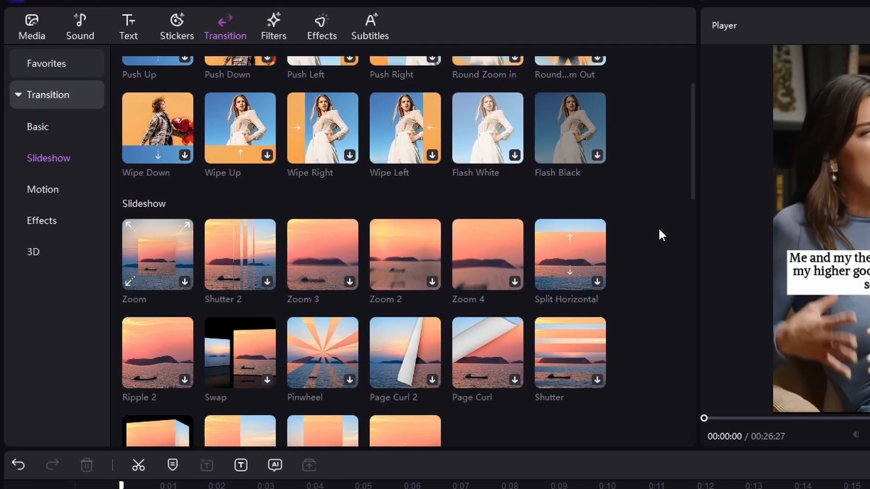
Browse the transition library and add the Glitch transition from the Effects category between clips on the timeline
scroll(658, 227, down, 12)
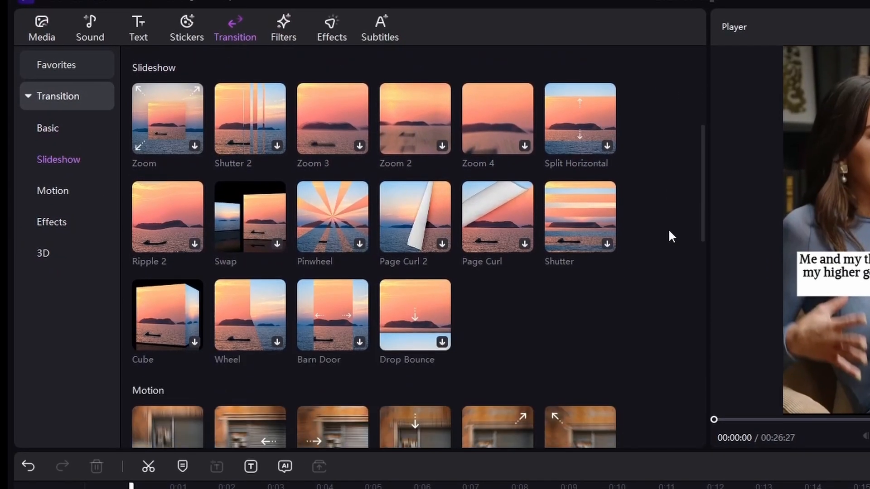
scroll(668, 228, down, 2)
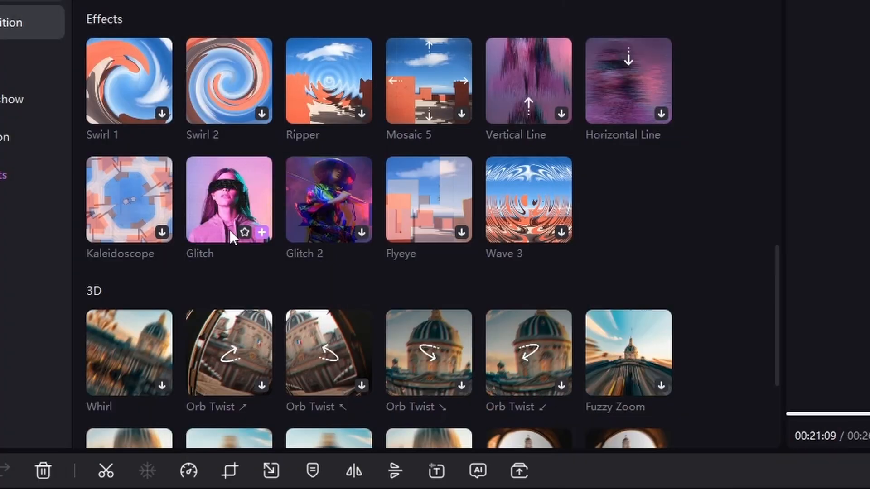
drag(229, 230, 539, 488)
drag(468, 476, 471, 476)
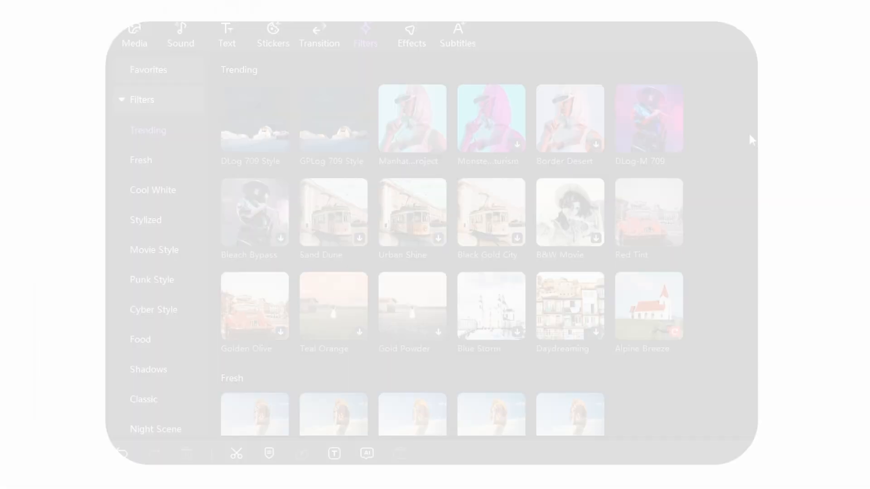
Browse the filters, place a Movie Style filter on the timeline above the video and extend it across the clips
scroll(749, 133, down, 10)
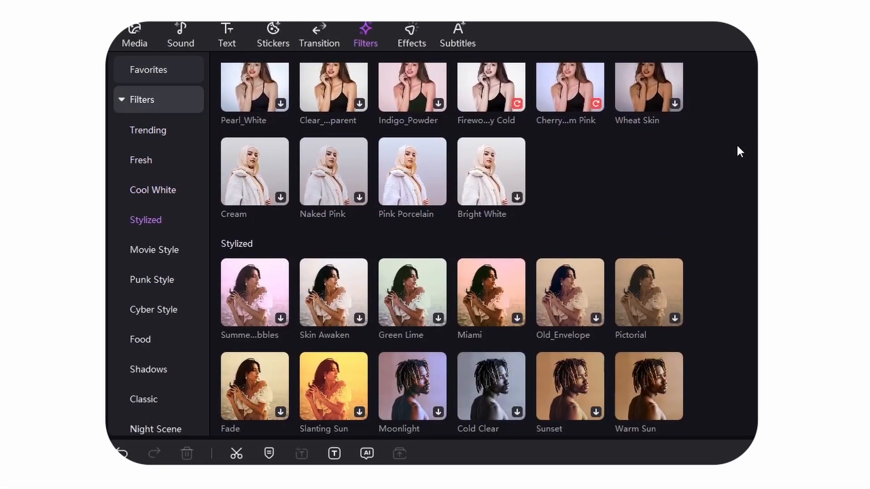
scroll(736, 143, down, 8)
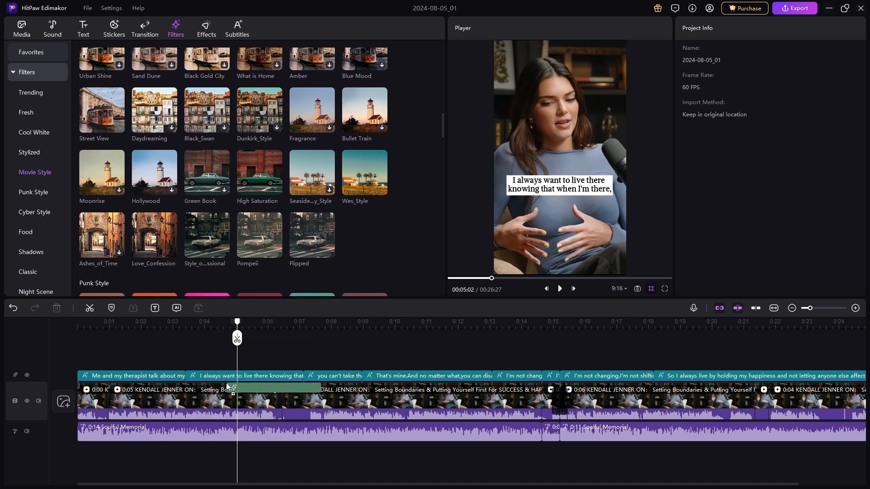
drag(228, 387, 171, 382)
drag(506, 392, 821, 397)
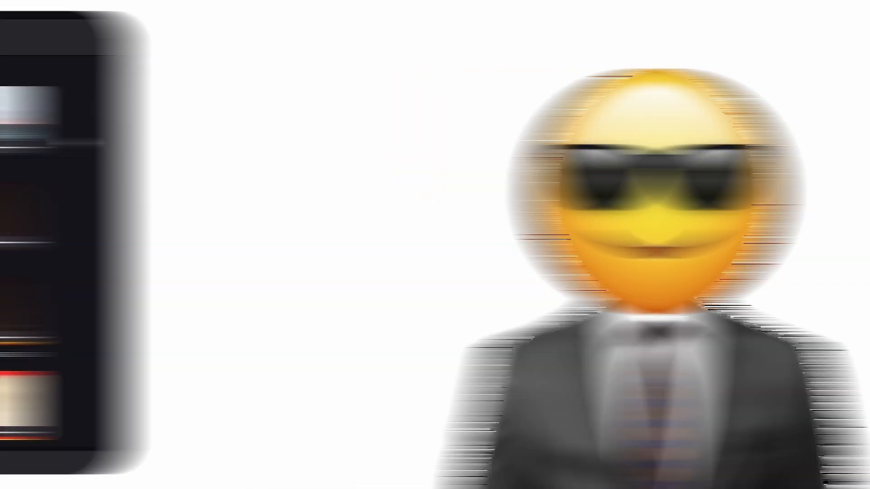
Browse the Trending, Basic and following categories of the video effects library
scroll(709, 226, down, 6)
scroll(710, 260, down, 10)
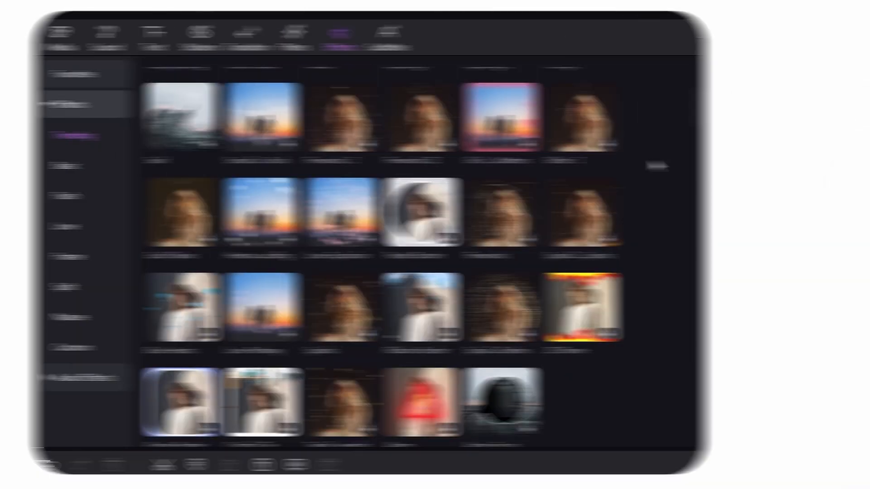
scroll(709, 228, down, 6)
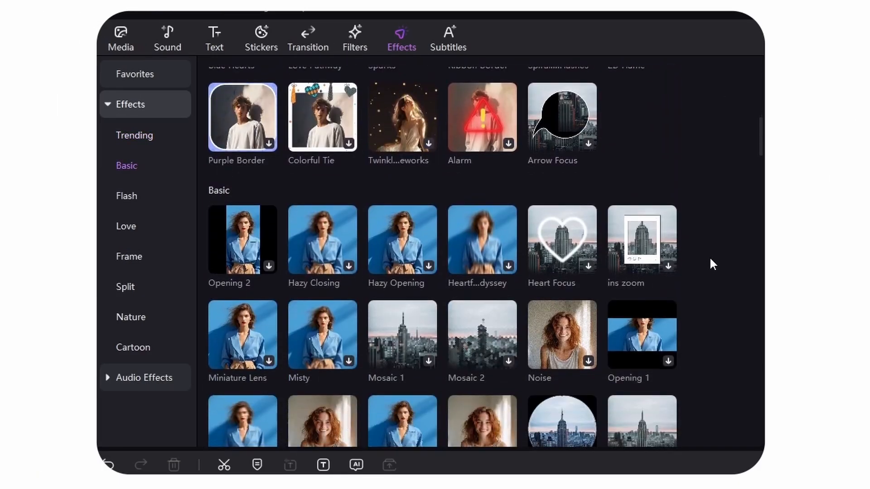
scroll(710, 262, down, 10)
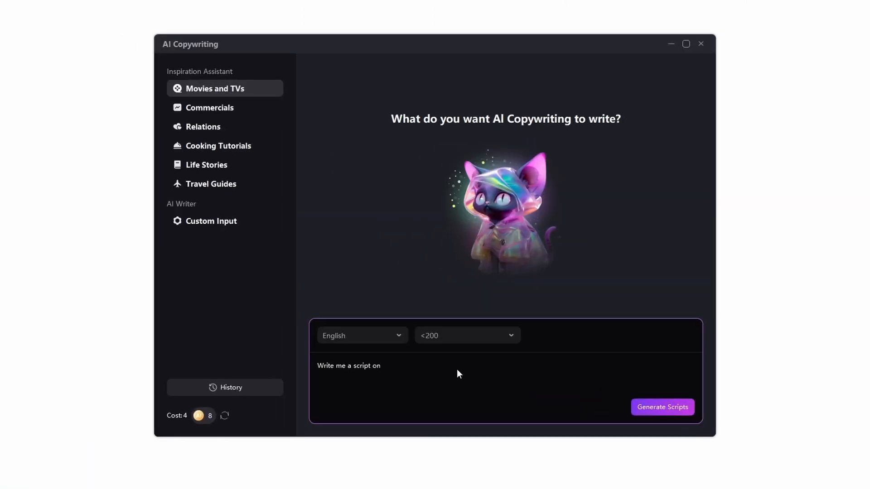
Request an English AI Copywriting script of under 200 with the prompt "Write me a script on how to make money online"
text(how to make money online)
key(Return)
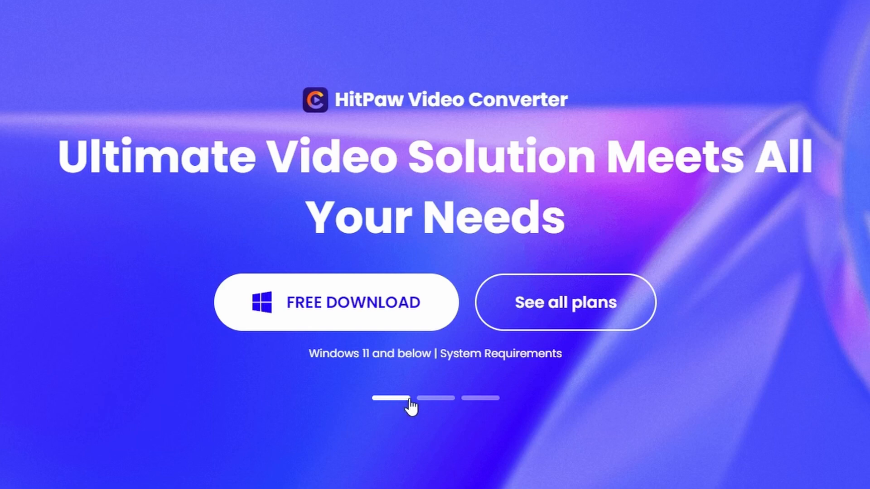
Switch to the HitPaw website and start the free Windows download from the product banner
click(336, 307)
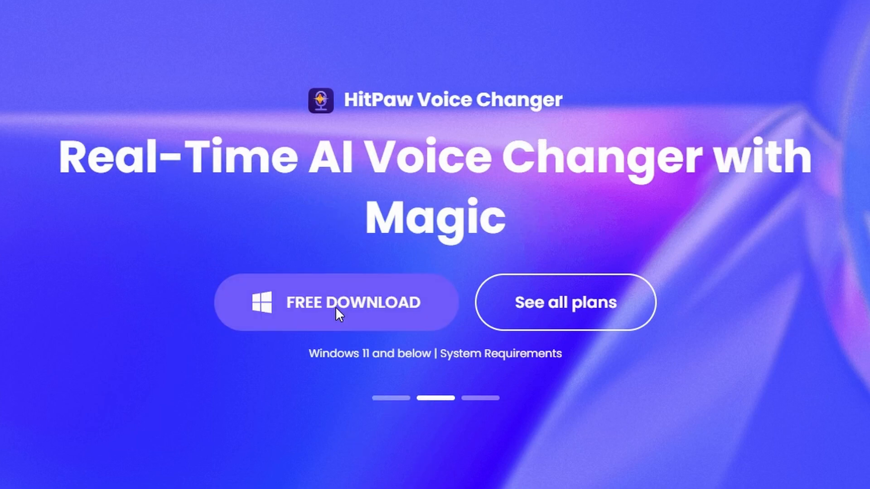